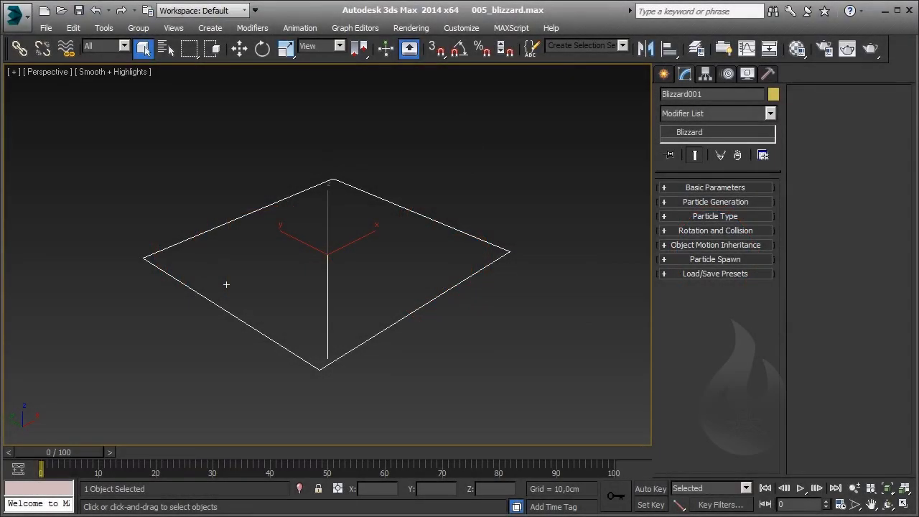
- Expand Particle Type and try the Cube, Constant, Tetra and Sphere standard particles, ending on Sphere
{"action": "left_click", "coordinate": [736, 217]}
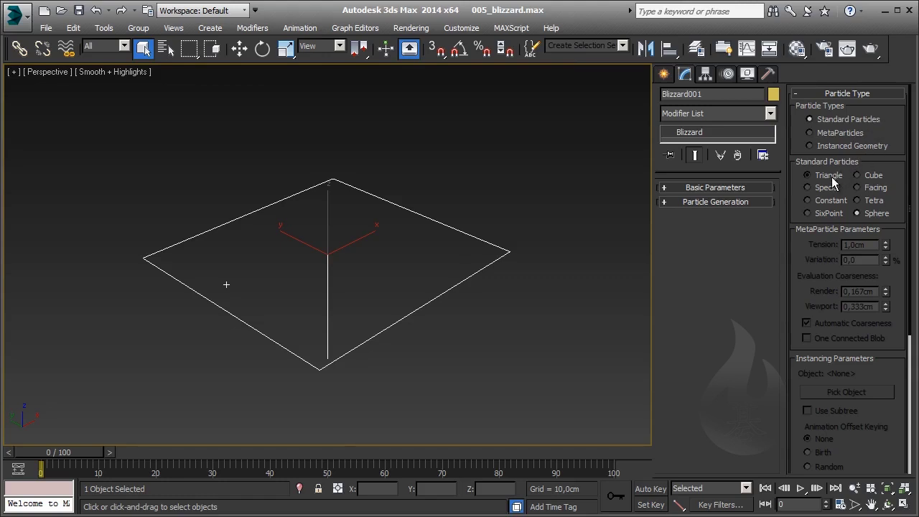
{"action": "left_click", "coordinate": [858, 175]}
{"action": "left_click", "coordinate": [833, 200]}
{"action": "left_click", "coordinate": [858, 200]}
{"action": "left_click", "coordinate": [872, 214]}
- Switch Blizzard001's particle type to MetaParticles, then to Instanced Geometry
{"action": "left_click", "coordinate": [860, 138]}
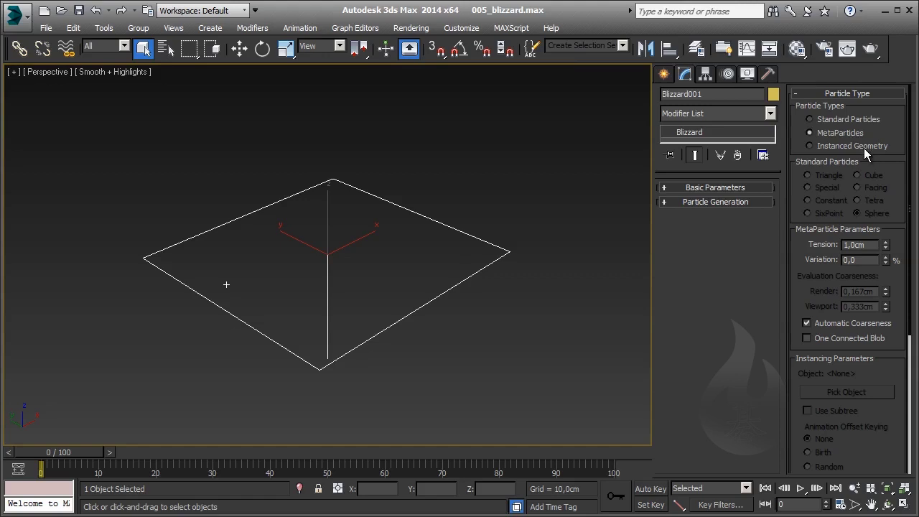
{"action": "left_click", "coordinate": [864, 147]}
- Pan the command panel up to show Instancing Parameters and Mat'l Mapping and Source
{"action": "left_click_drag", "start_coordinate": [894, 244], "coordinate": [889, 89]}
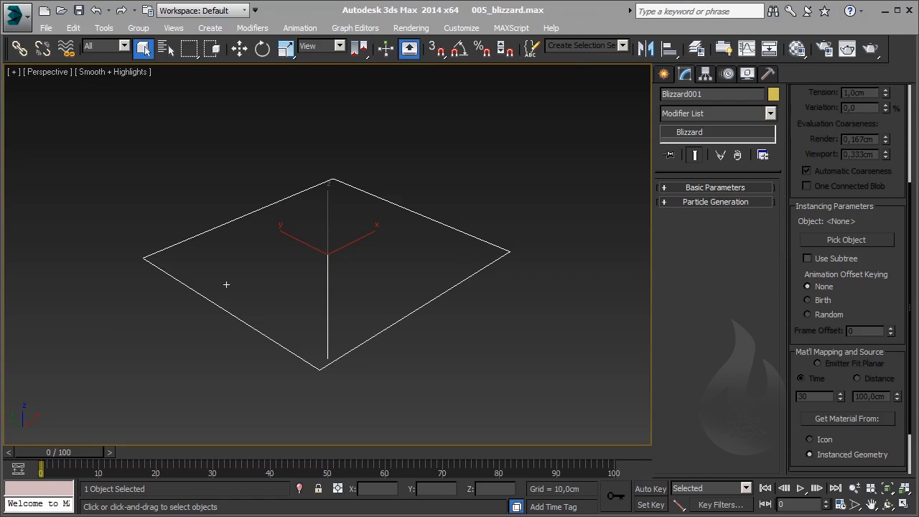
{"action": "left_click_drag", "start_coordinate": [888, 295], "coordinate": [890, 257]}
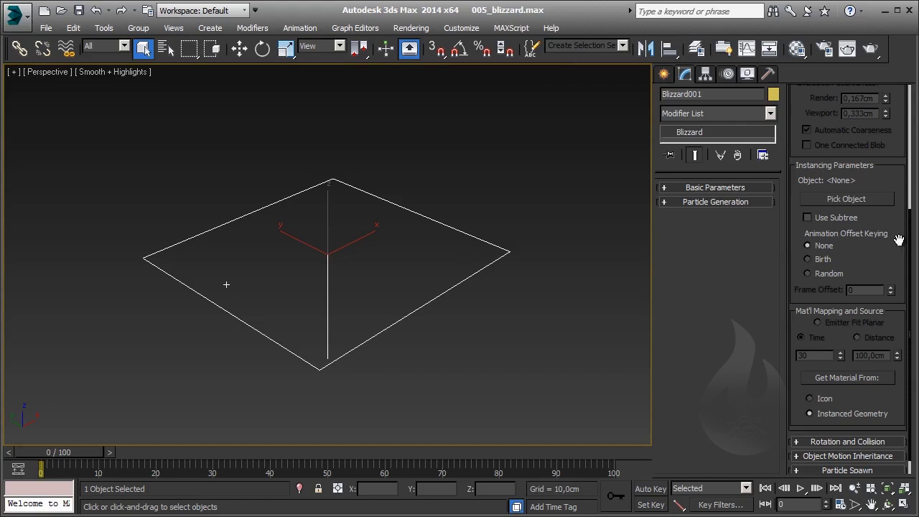
- Put the particles back on Standard Particles, with Get Material From set to Icon
{"action": "left_click_drag", "start_coordinate": [897, 244], "coordinate": [897, 431]}
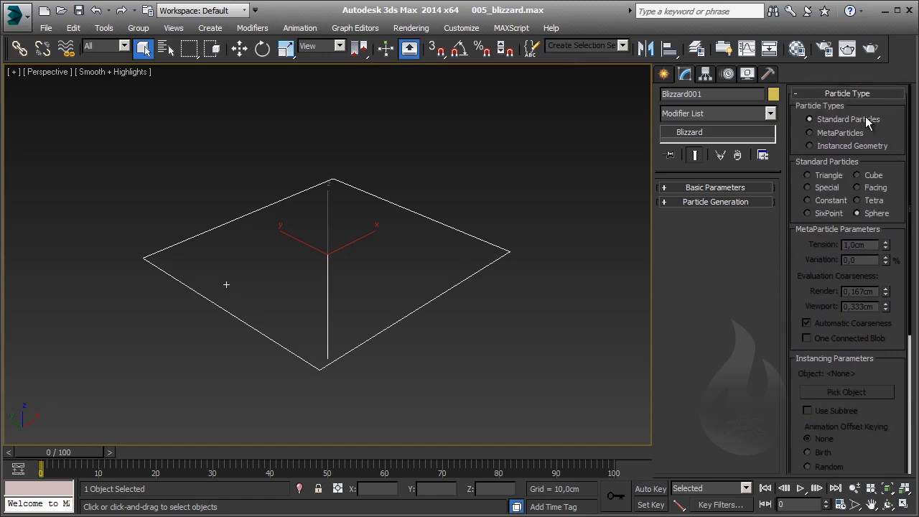
{"action": "left_click_drag", "start_coordinate": [898, 417], "coordinate": [897, 176]}
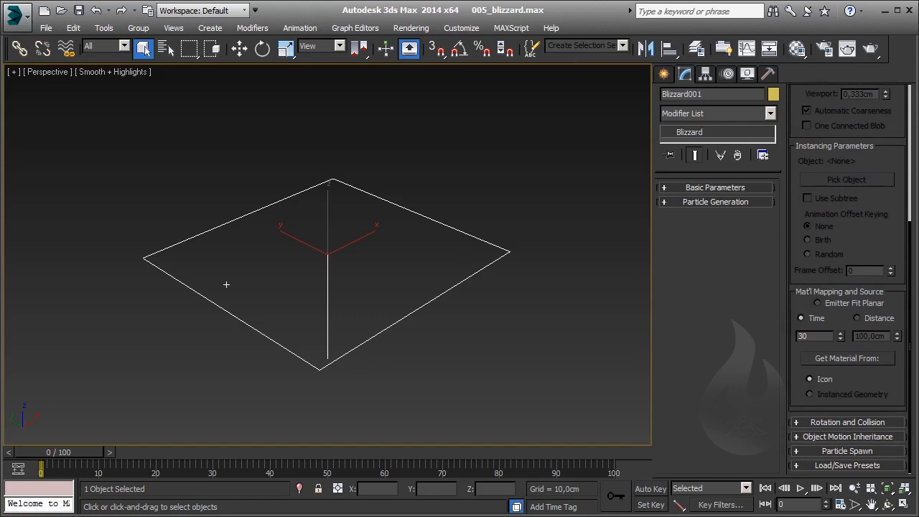
- Try Emitter Fit Planar mapping, then switch the material mapping to Distance at 100,0cm
{"action": "left_click", "coordinate": [858, 306]}
{"action": "left_click", "coordinate": [877, 323]}
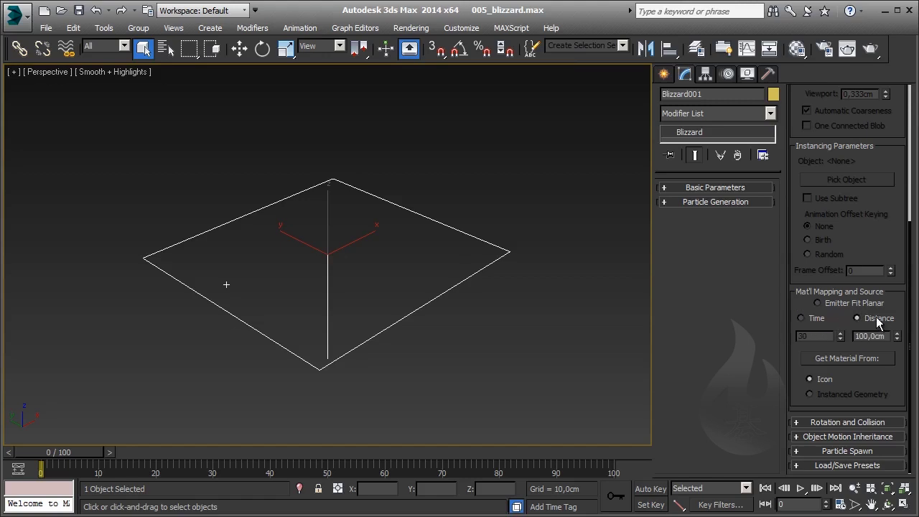